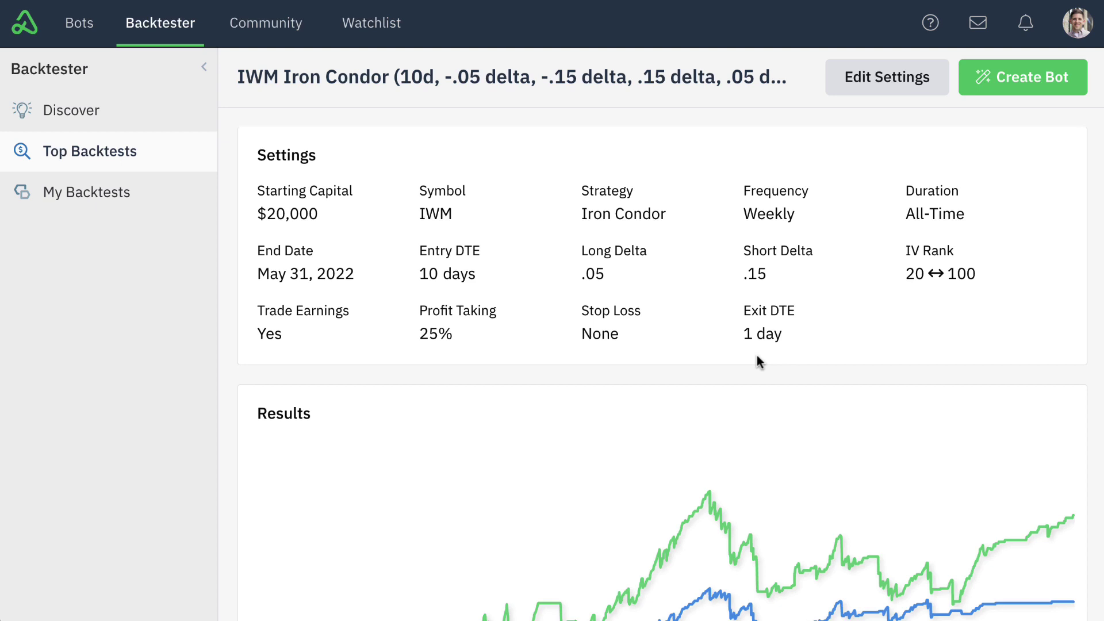
scroll(757, 361, "down", 5)
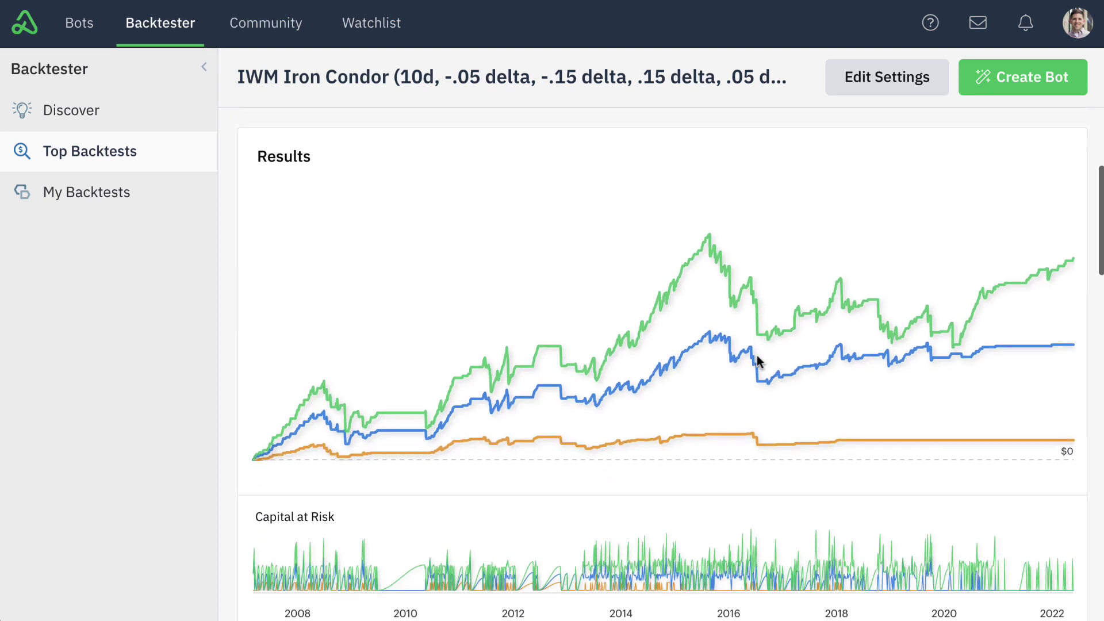
mouse_move(758, 327)
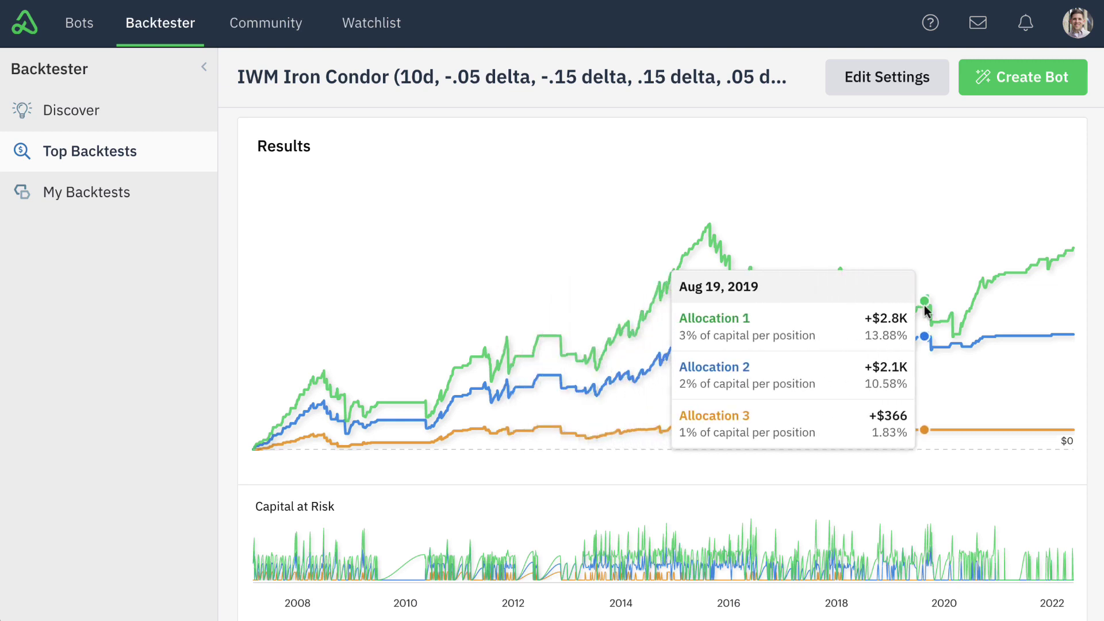
scroll(925, 310, "down", 1)
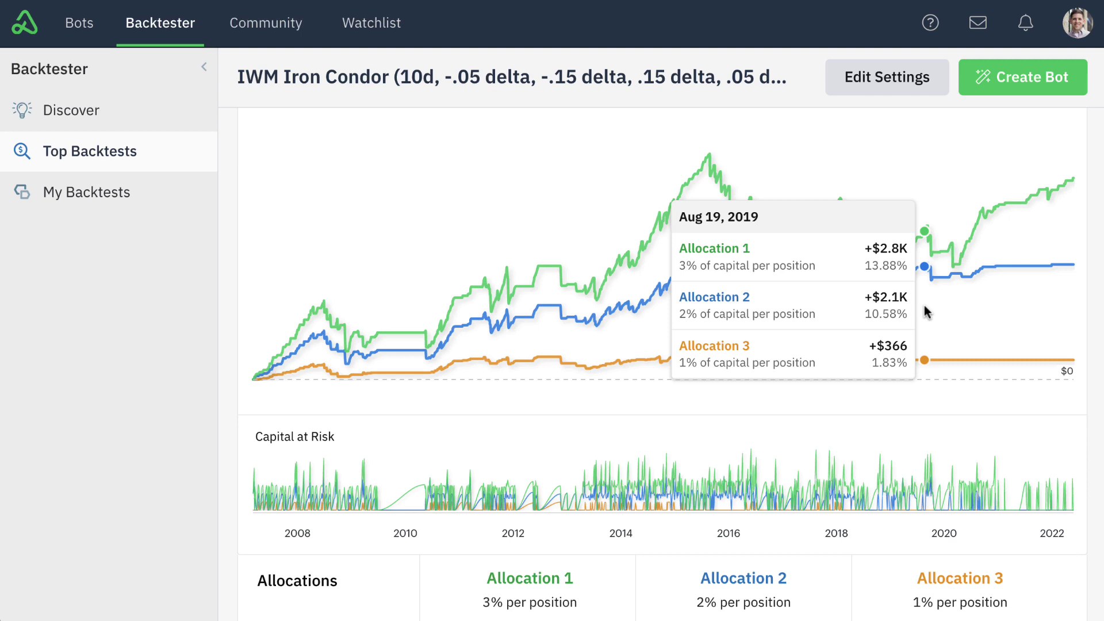
scroll(923, 305, "down", 1)
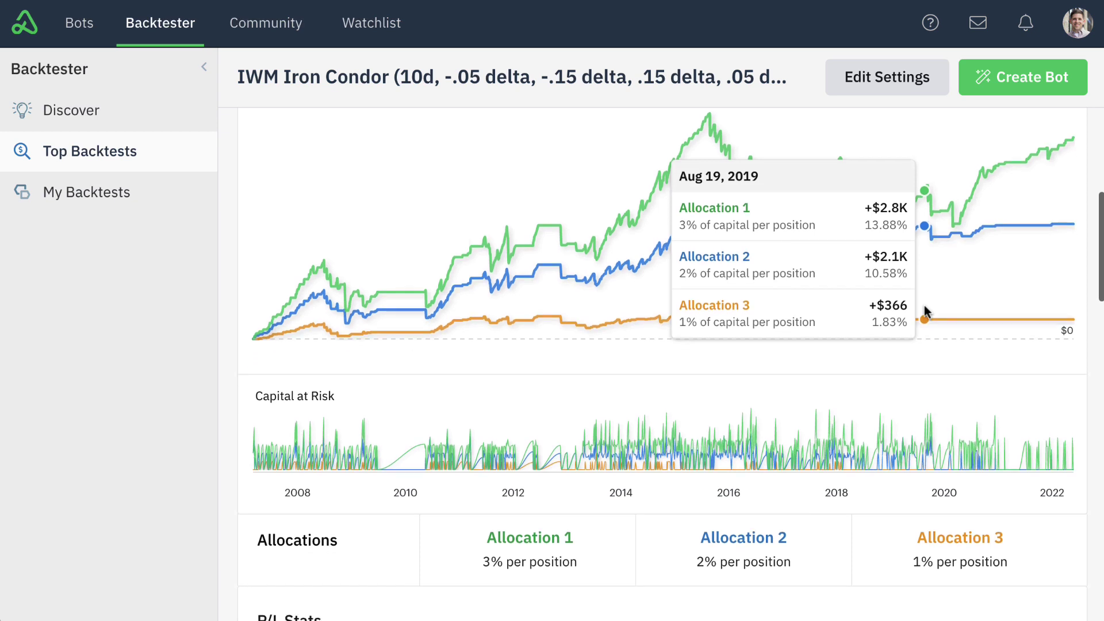
scroll(924, 305, "down", 5)
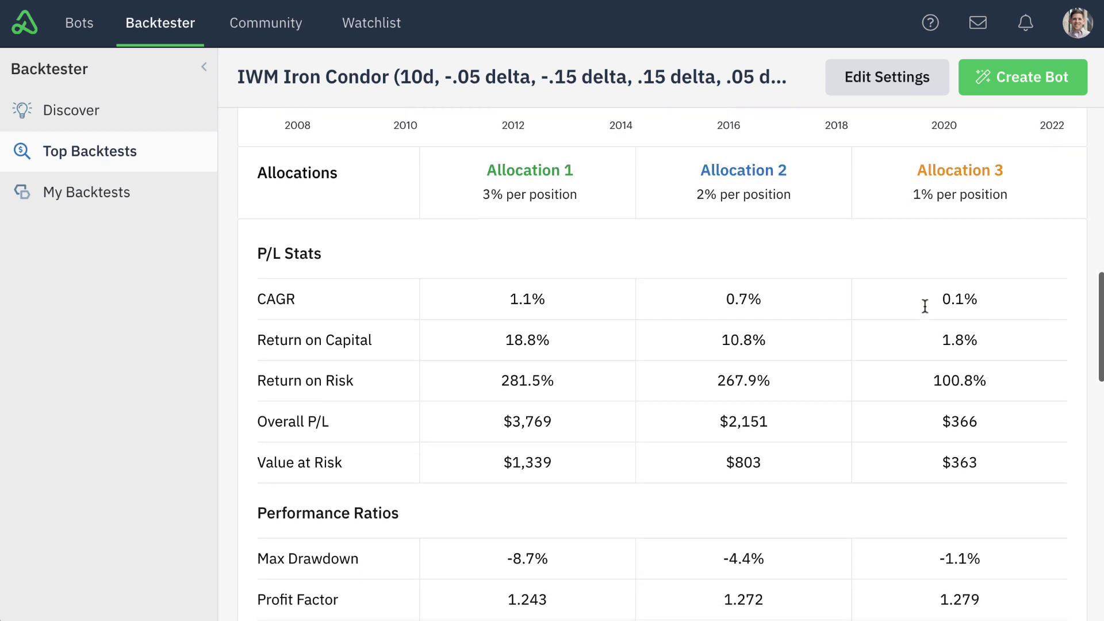
scroll(923, 311, "down", 3)
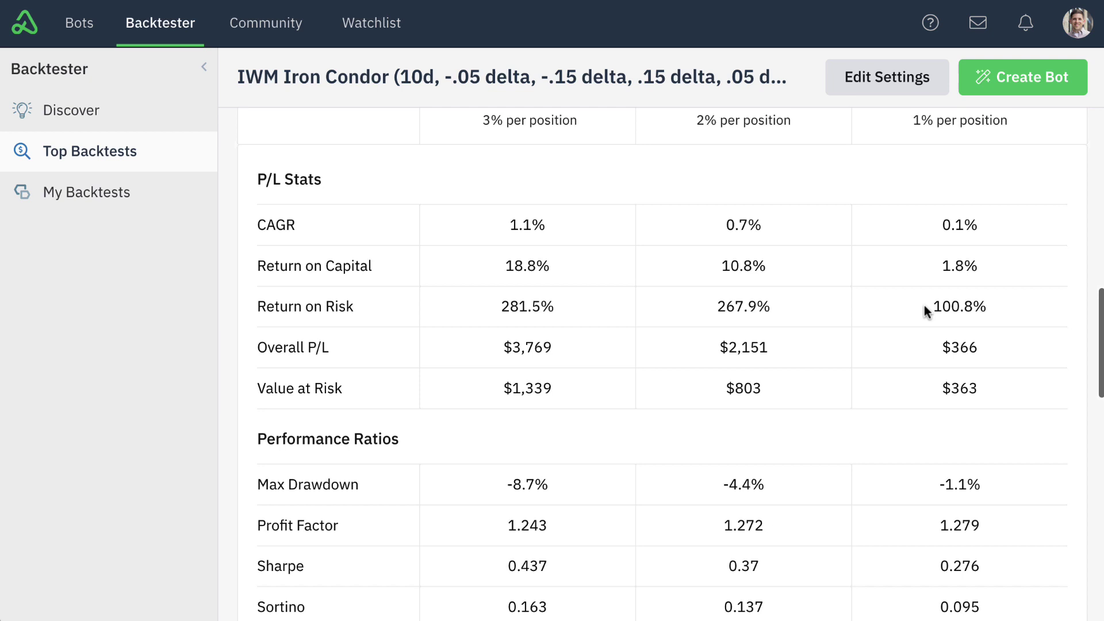
scroll(925, 311, "down", 5)
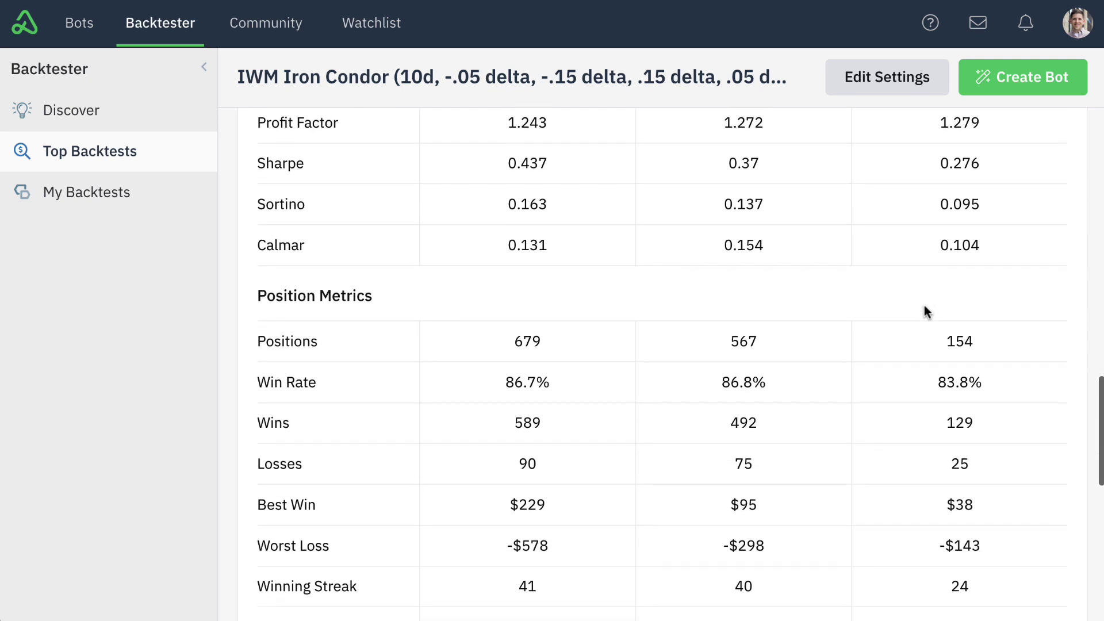
scroll(924, 311, "down", 2)
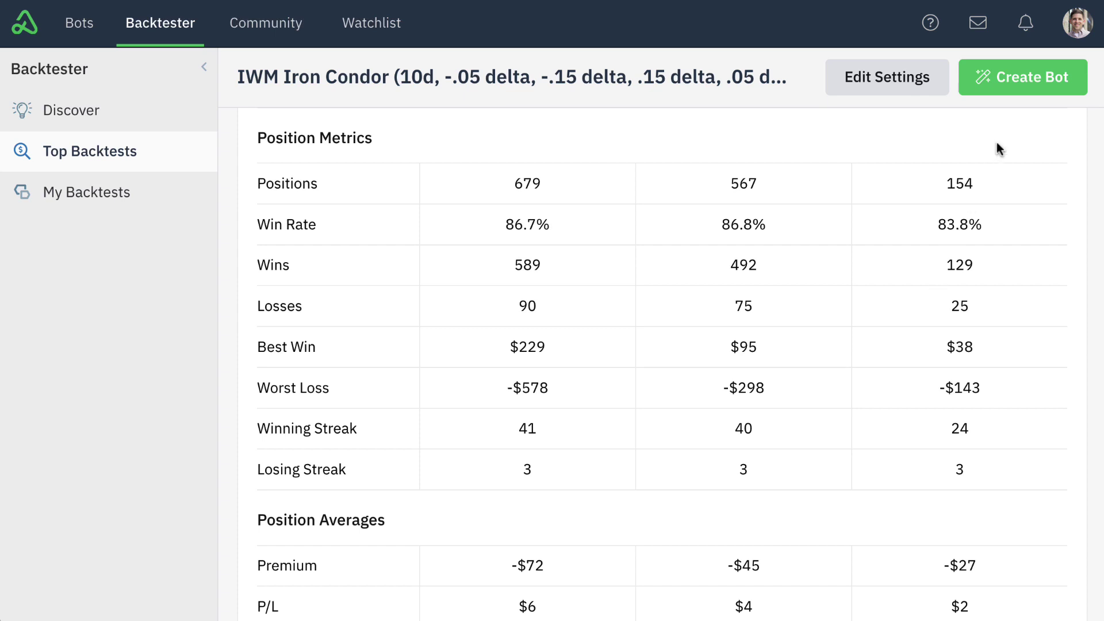
- Create a bot from the IWM iron condor backtest, allocating 3% of capital per position
left_click(1026, 92)
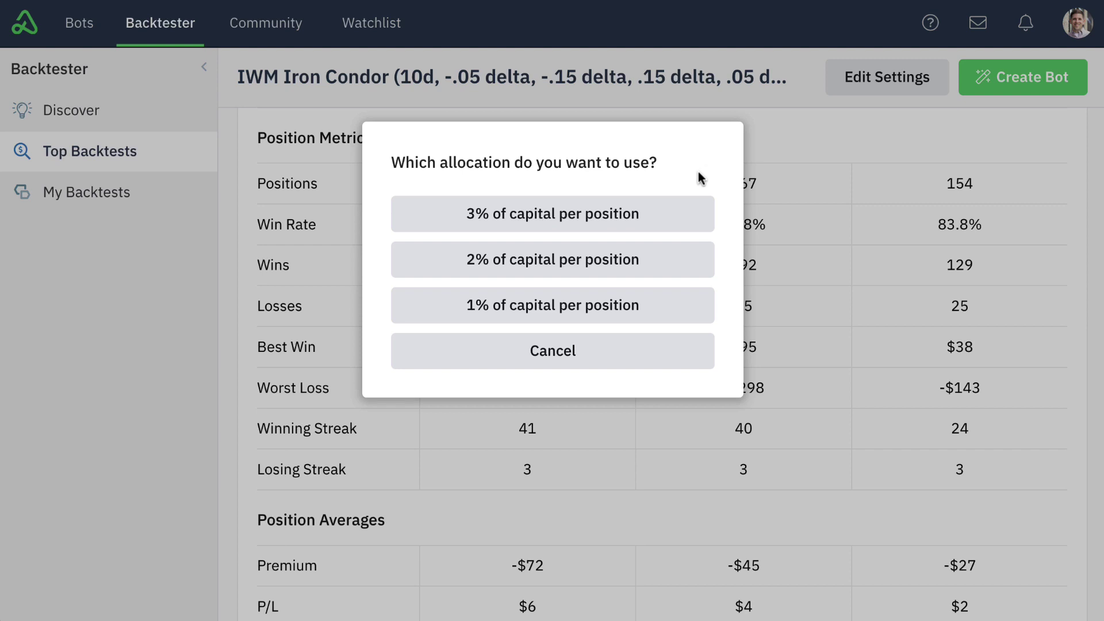
left_click(670, 217)
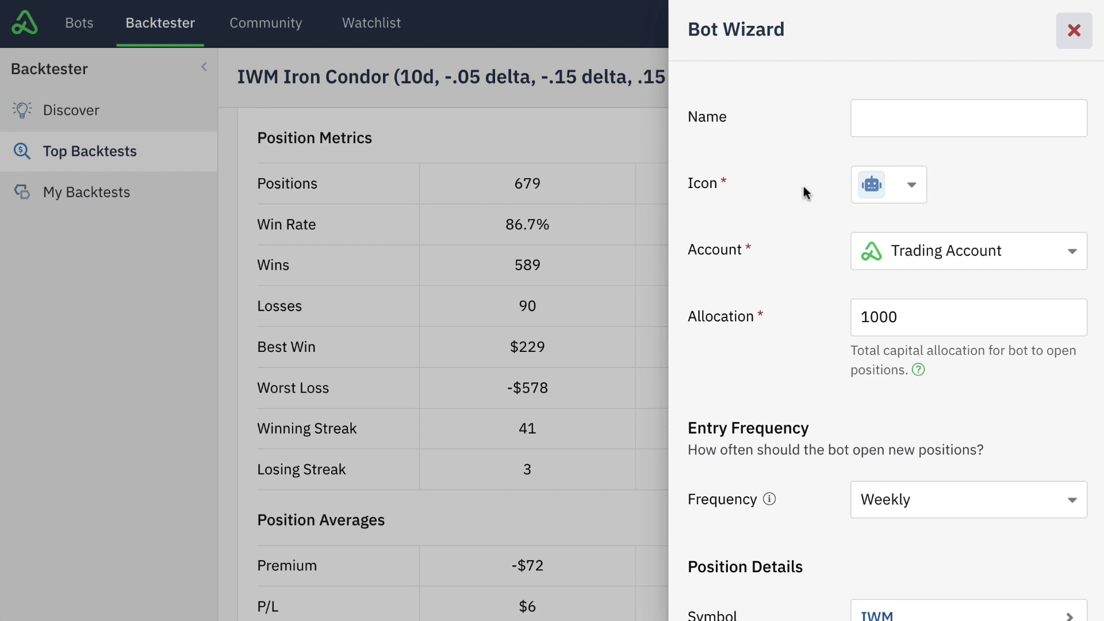
- Name the bot '<owner>'s New Bot' and keep Trading Account as its account
left_click(887, 120)
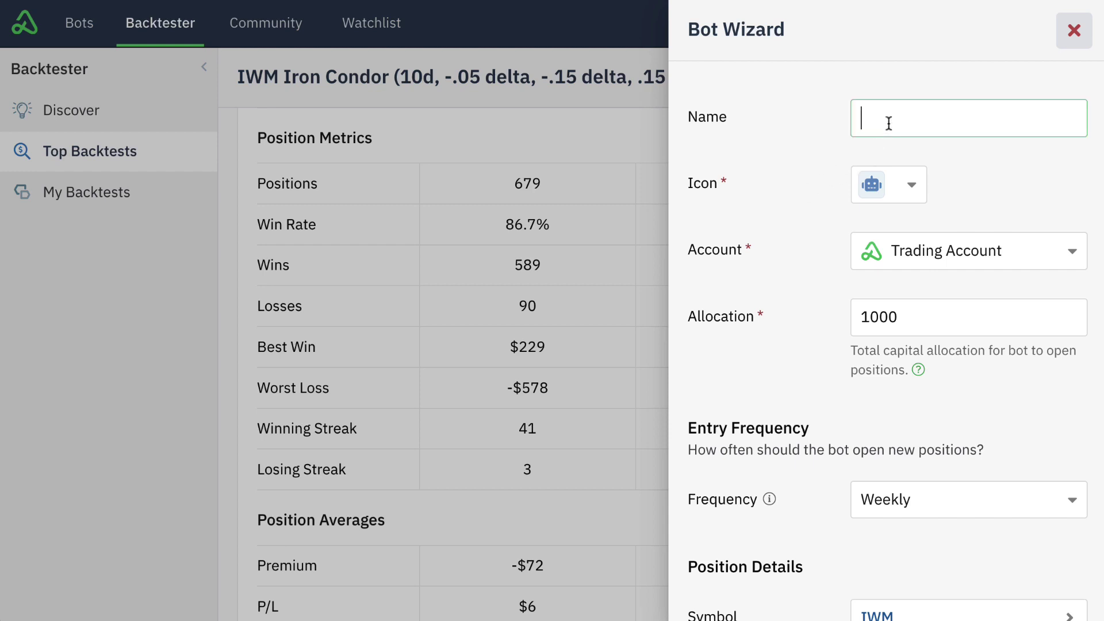
type("Kirk's New Bot")
scroll(824, 176, "down", 3)
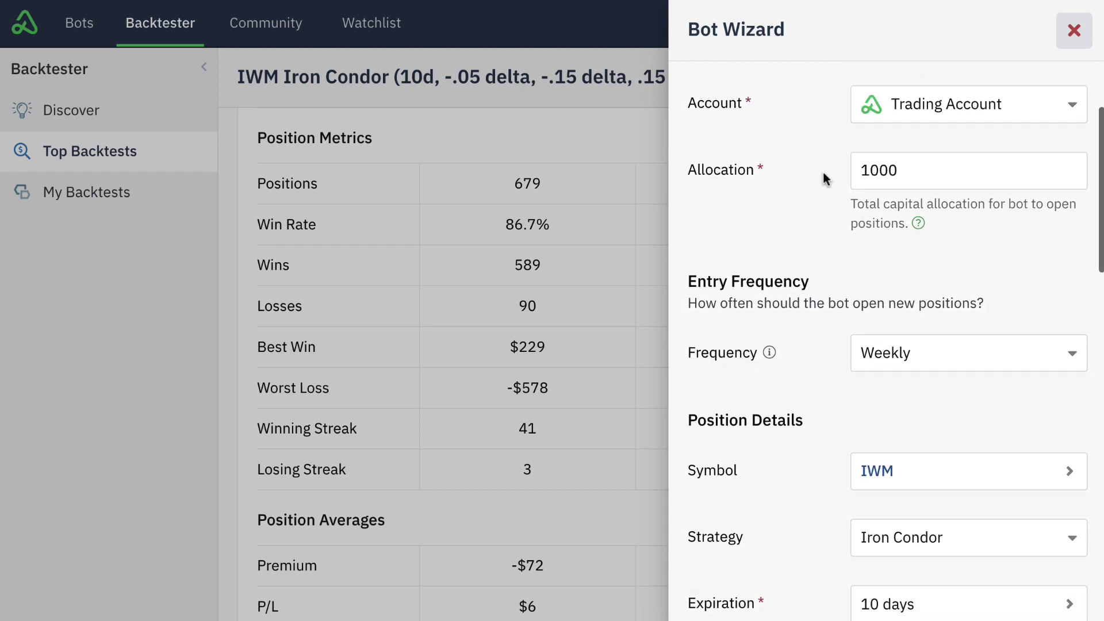
left_click(960, 105)
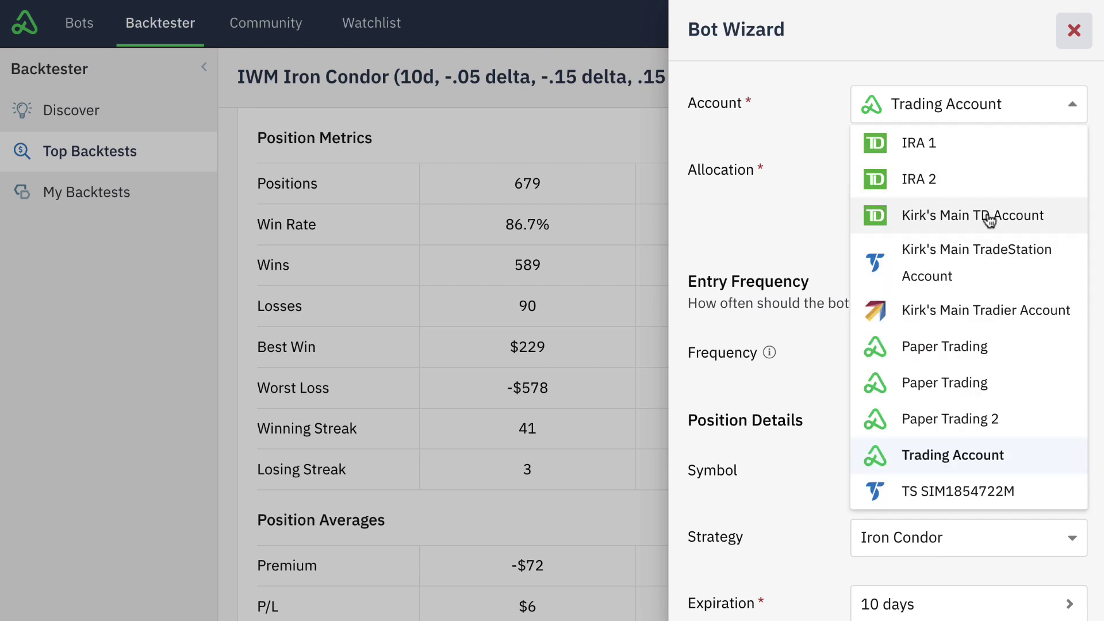
left_click(849, 106)
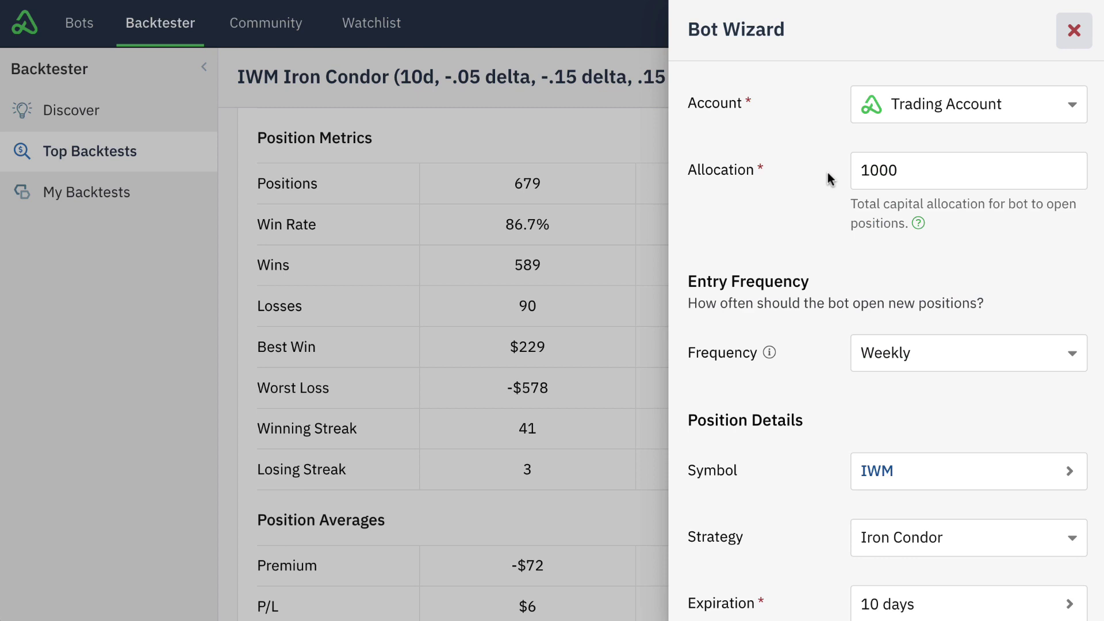
scroll(827, 173, "down", 3)
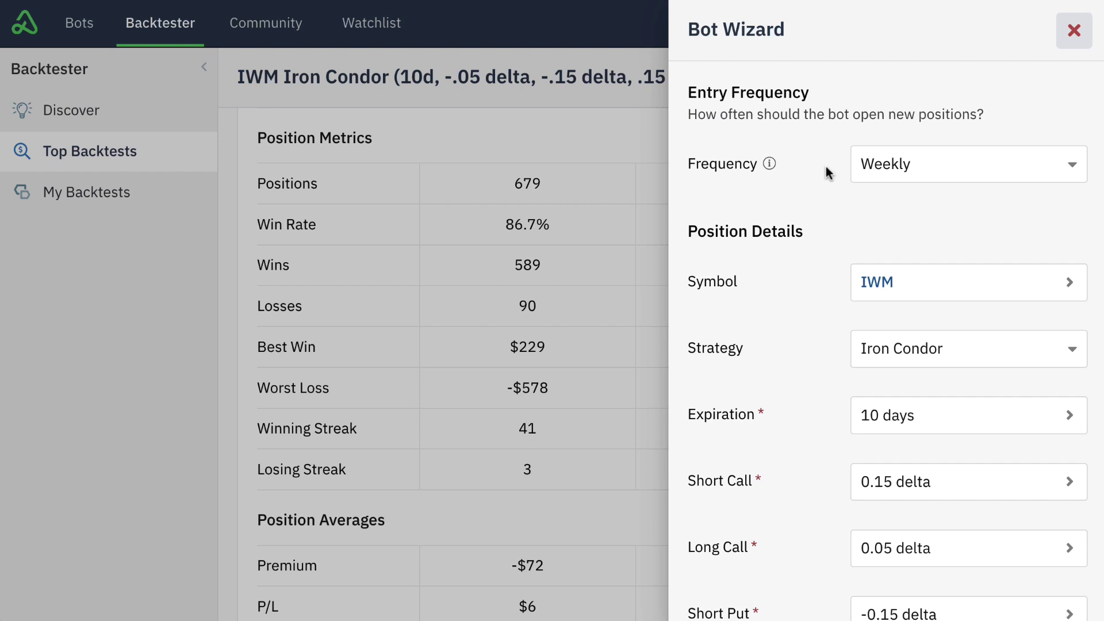
scroll(828, 165, "down", 3)
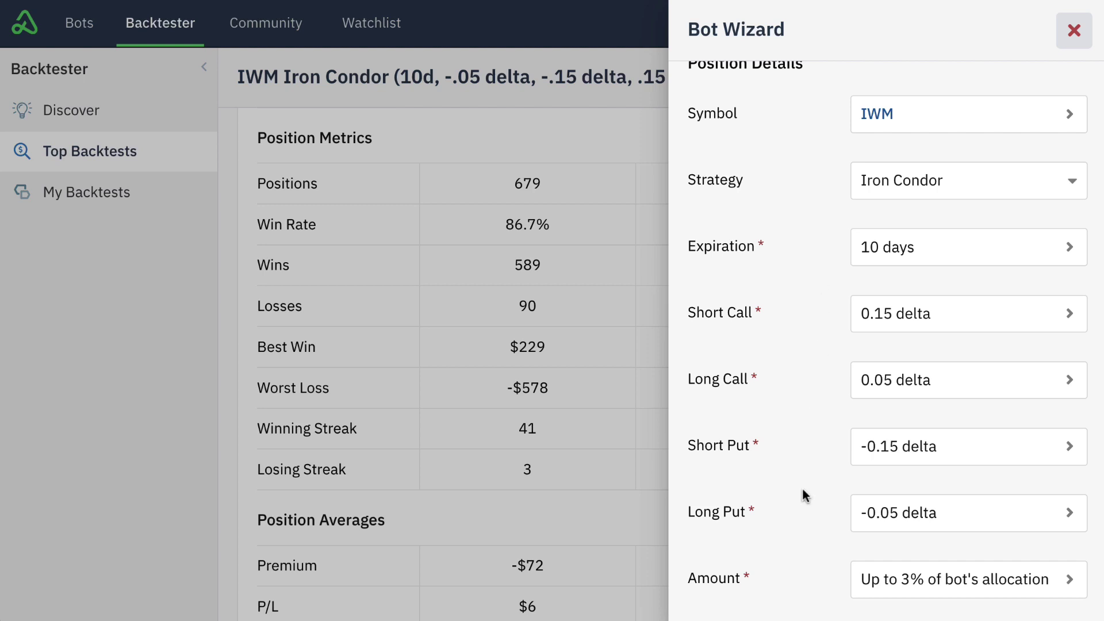
scroll(802, 489, "down", 4)
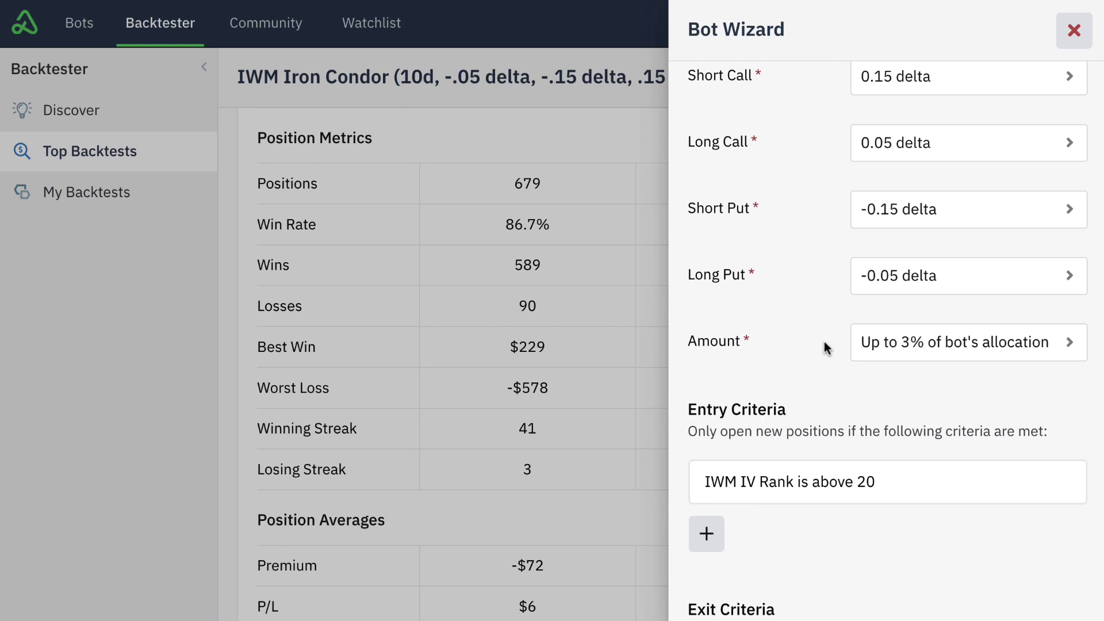
scroll(825, 348, "down", 1)
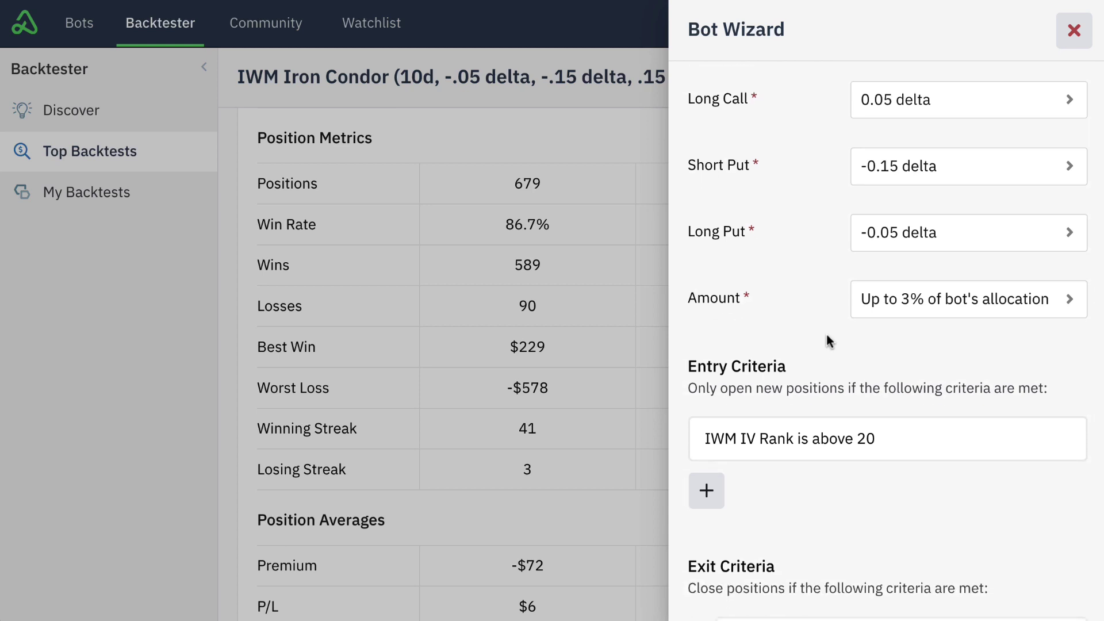
left_click(948, 236)
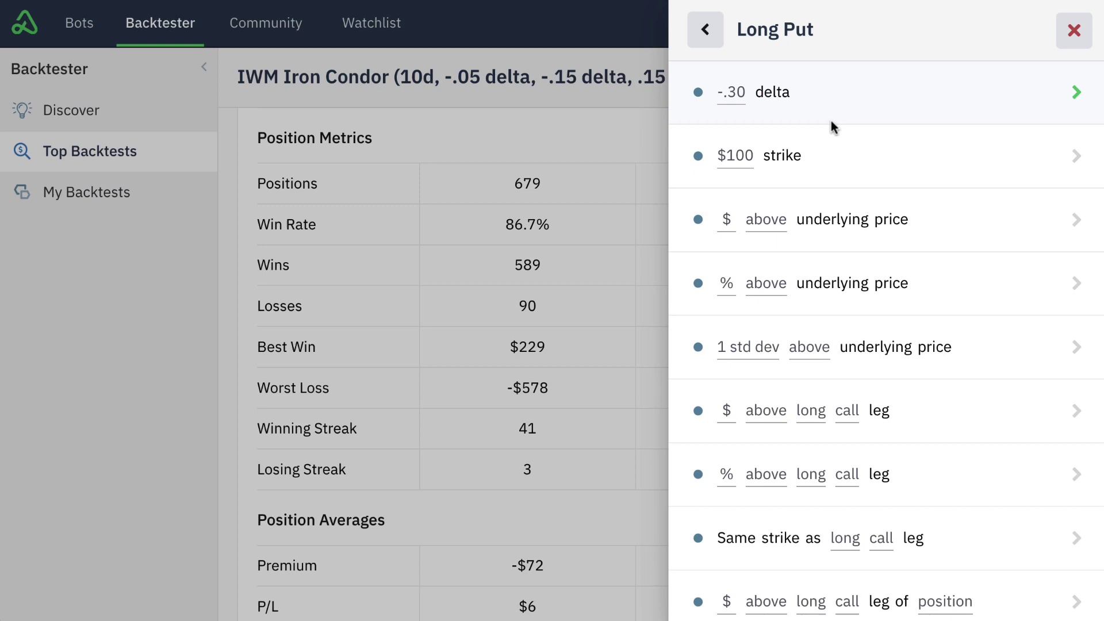
left_click(706, 30)
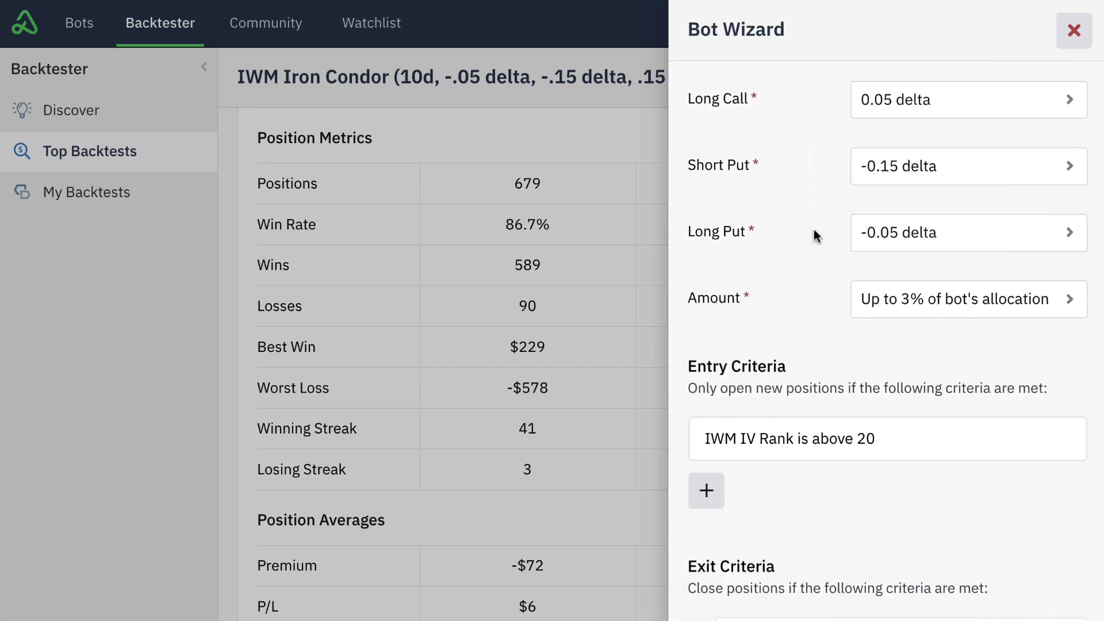
scroll(815, 234, "down", 5)
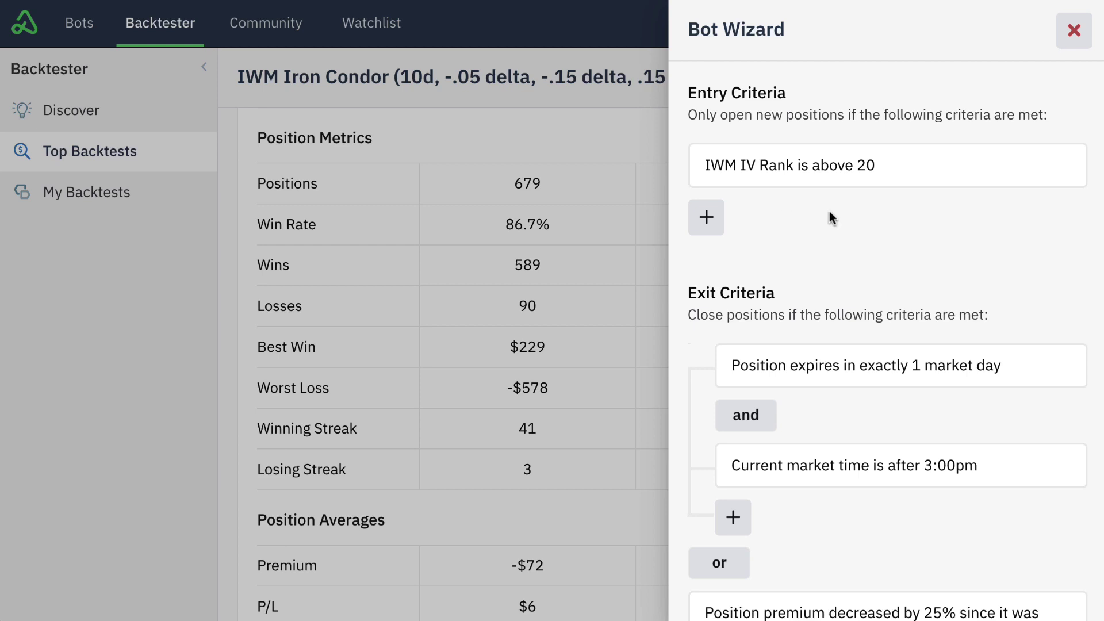
mouse_move(913, 170)
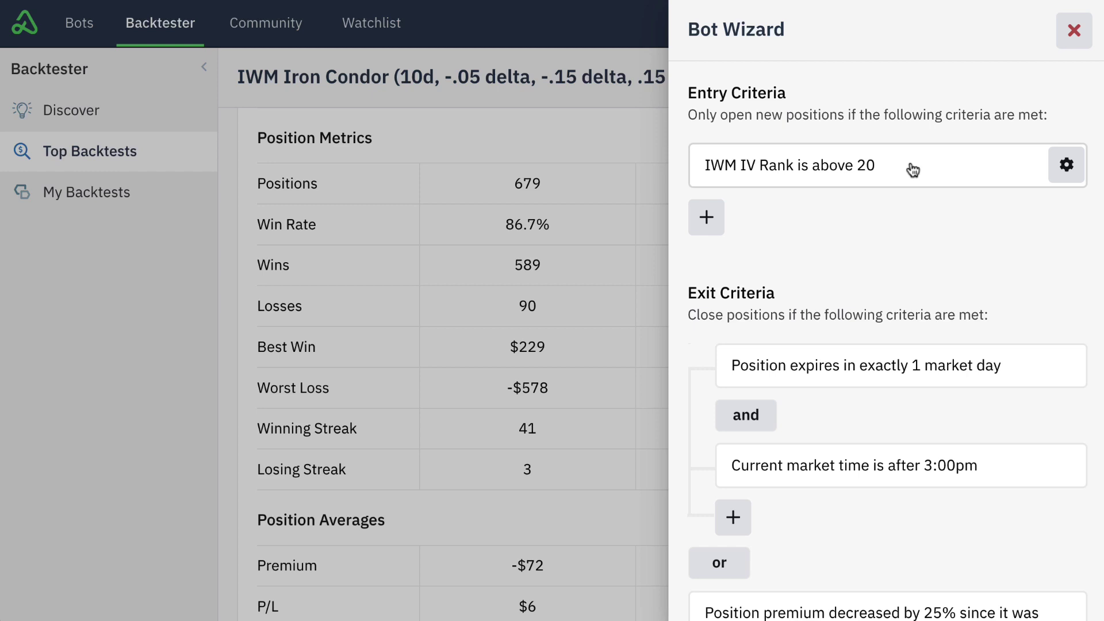
left_click(911, 168)
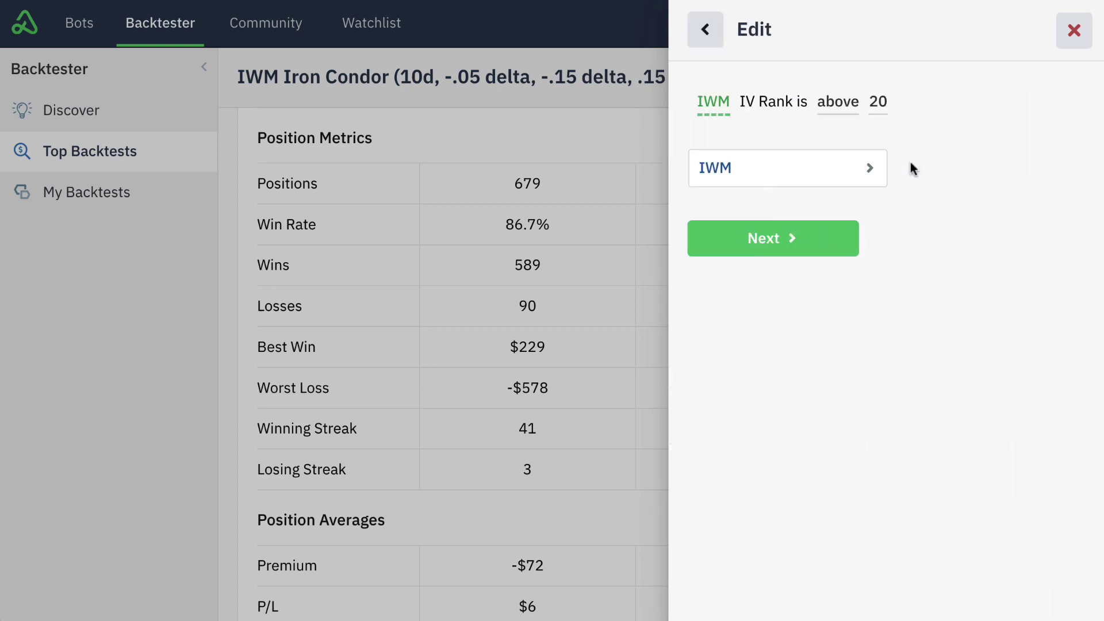
left_click(877, 104)
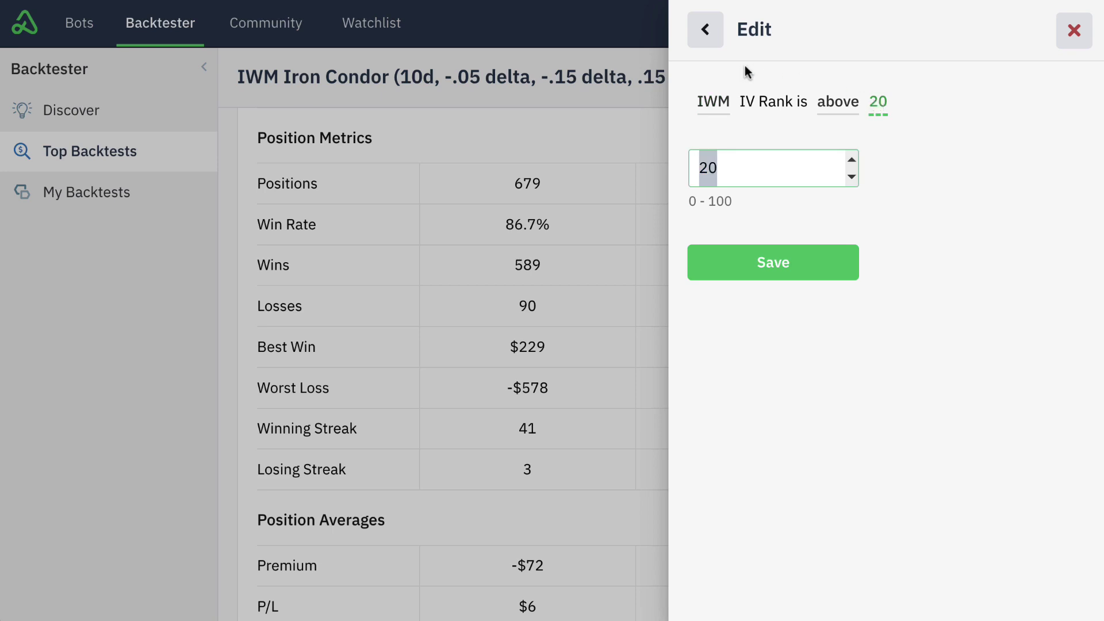
left_click(694, 30)
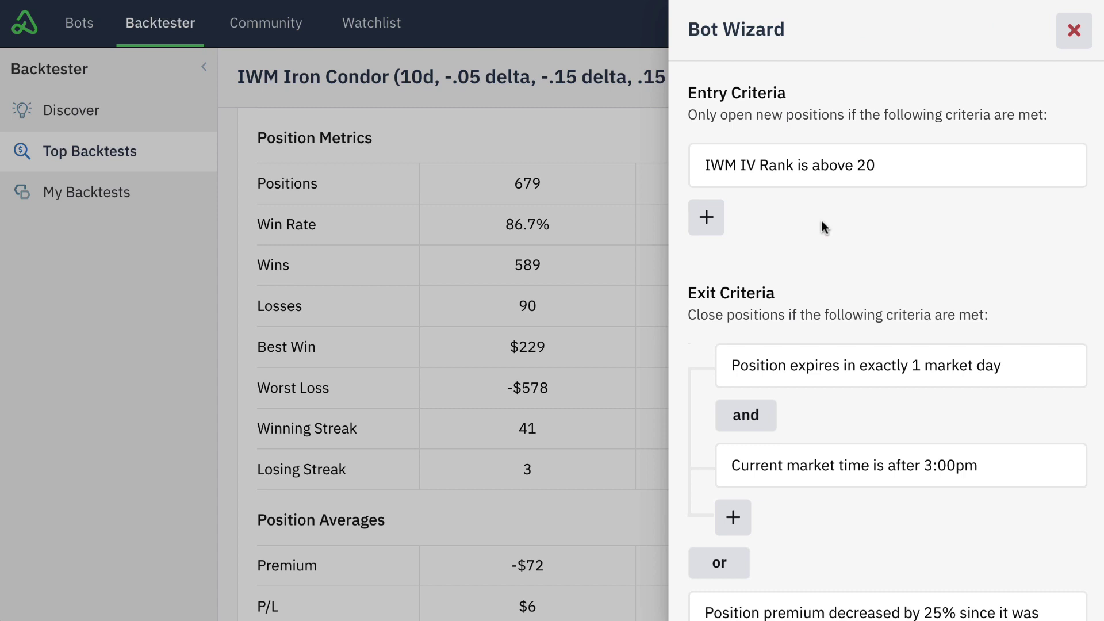
scroll(820, 222, "down", 3)
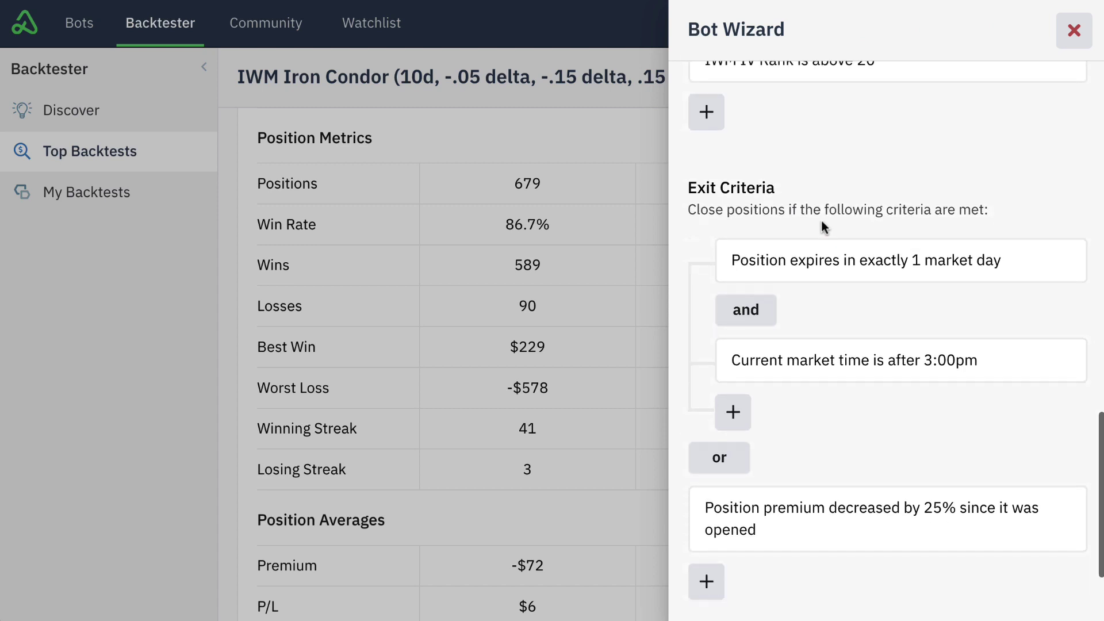
scroll(819, 219, "down", 1)
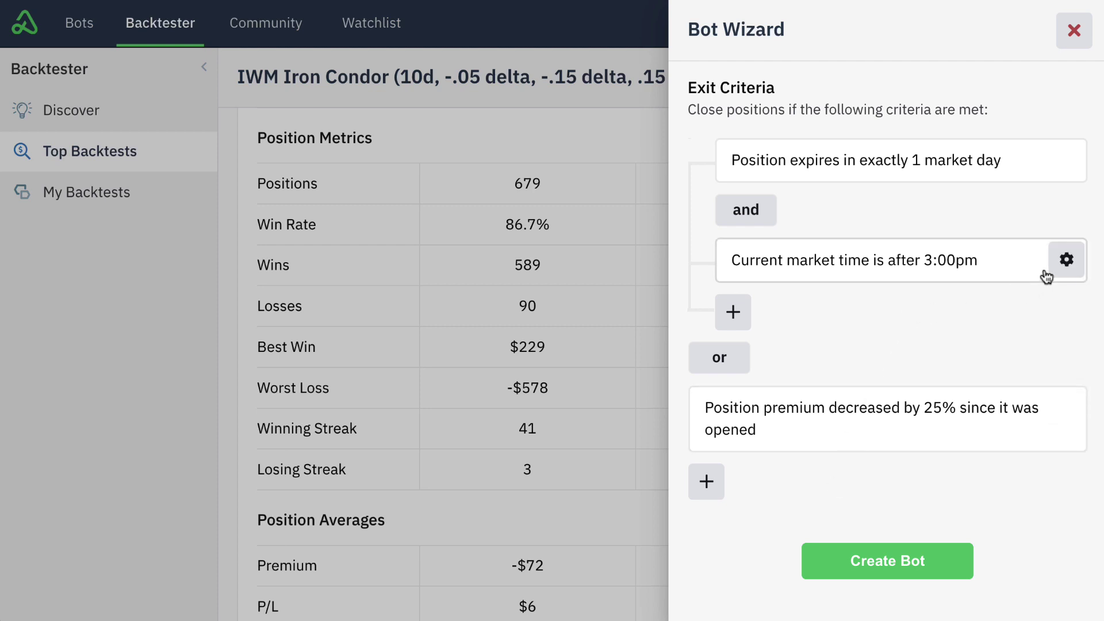
- Delete the 'Current market time is after 3:00pm' exit condition, then create the bot
left_click(1066, 260)
left_click(1063, 219)
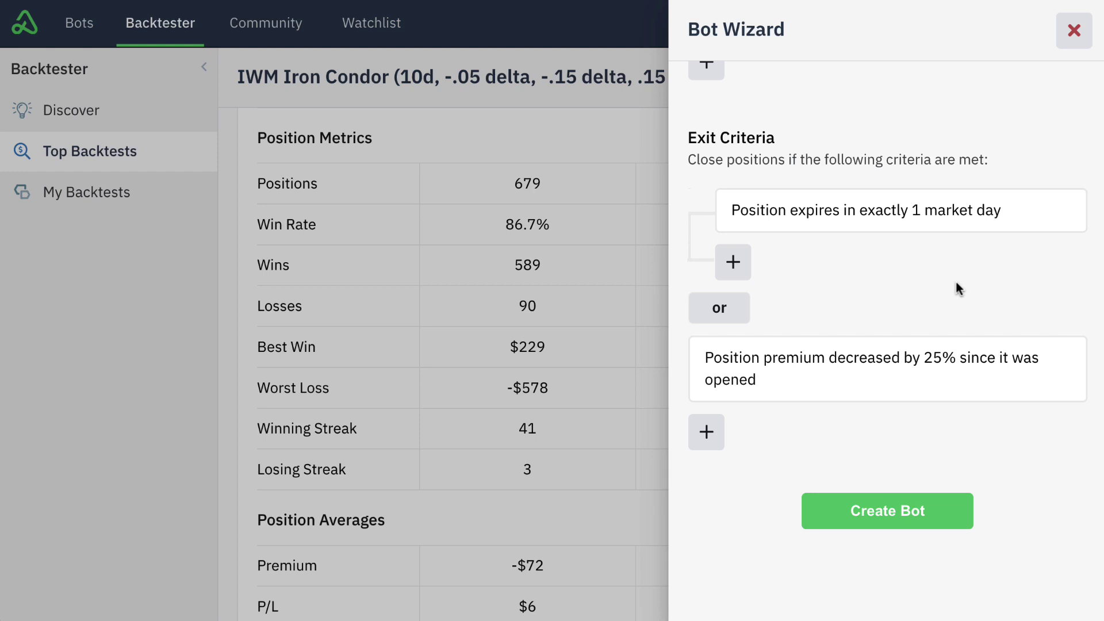
left_click(883, 522)
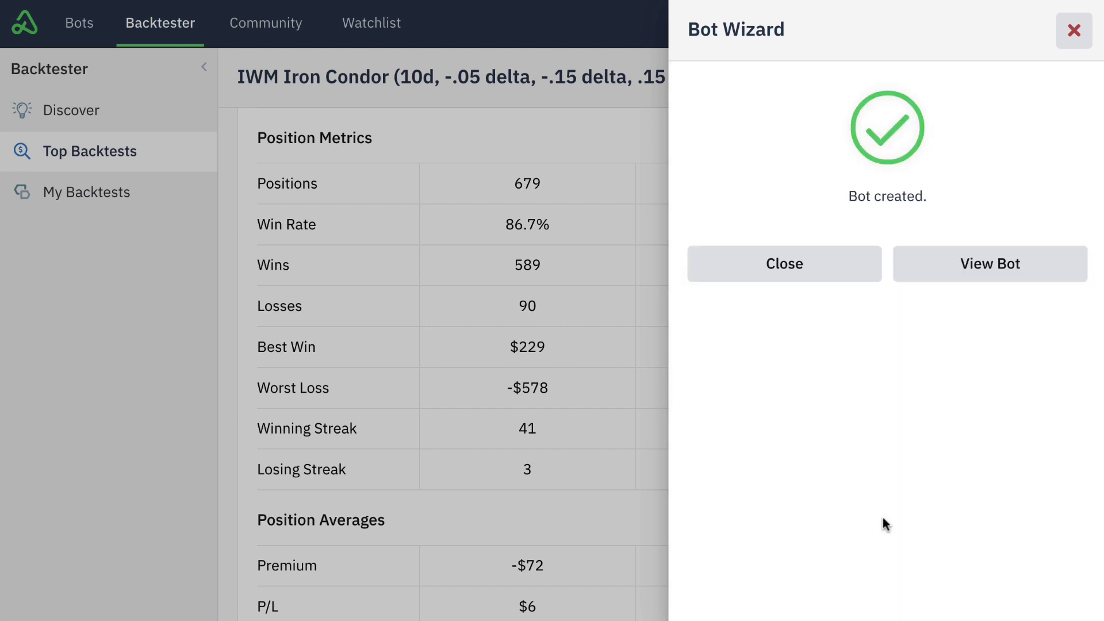
- Go to the new bot's page and show its Automations tab
left_click(949, 280)
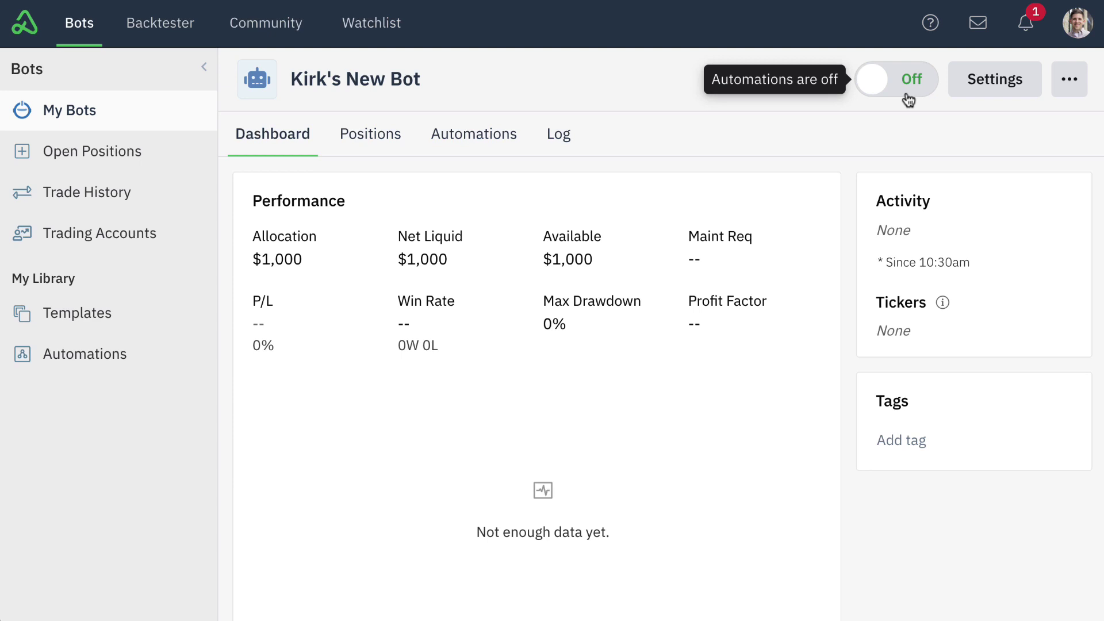
left_click(453, 137)
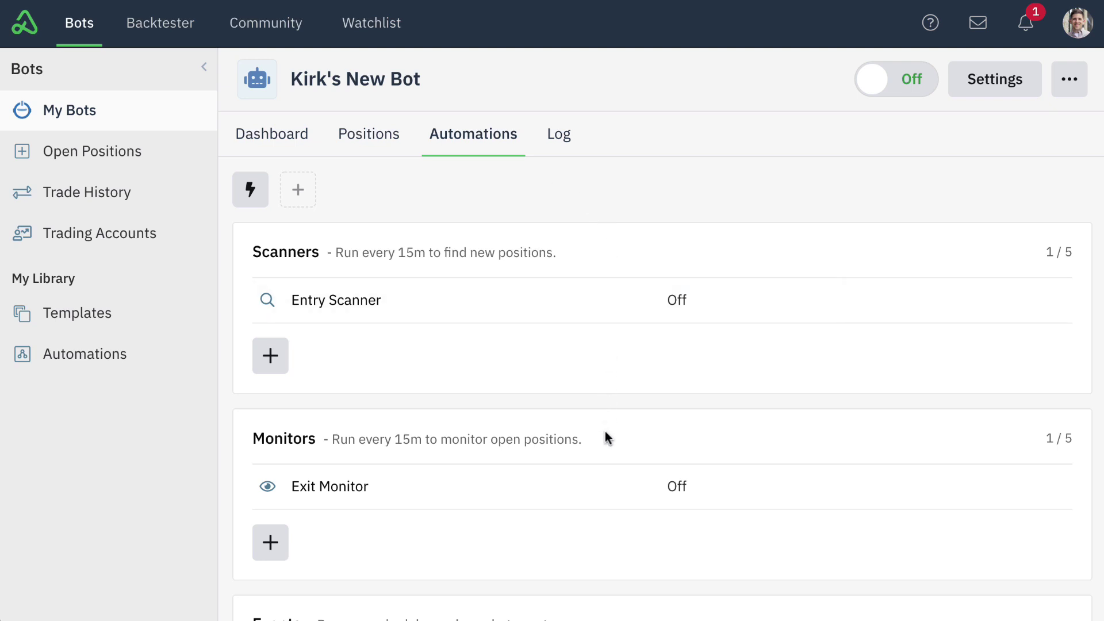
- Show the Entry Scanner's entry criteria: IWM IV Rank above 20 and 10d iron condor available
left_click(596, 299)
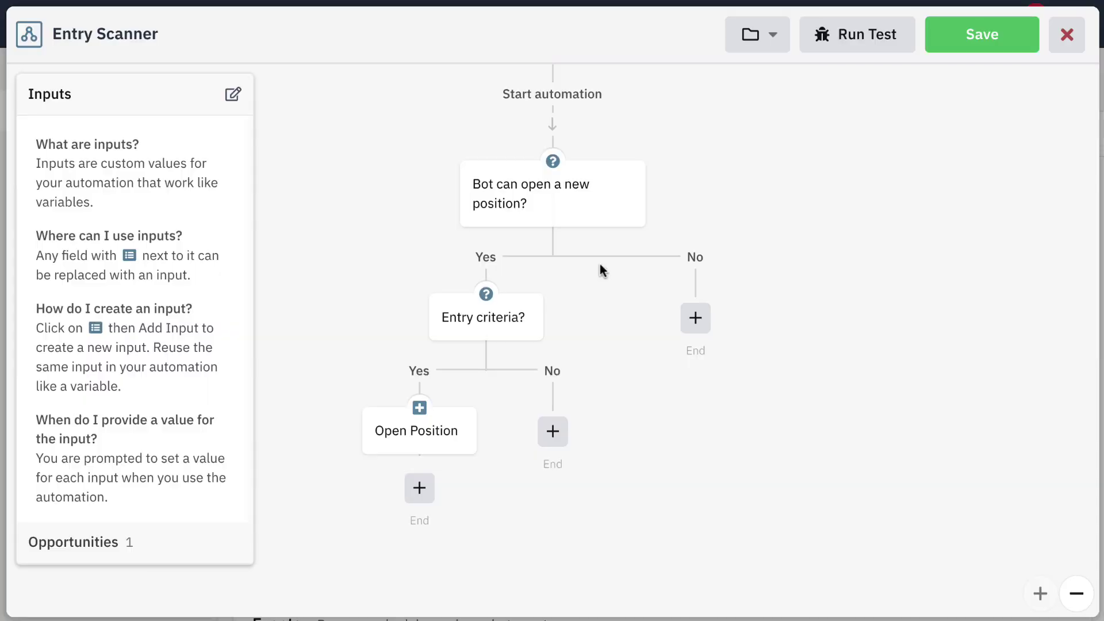
left_click(185, 95)
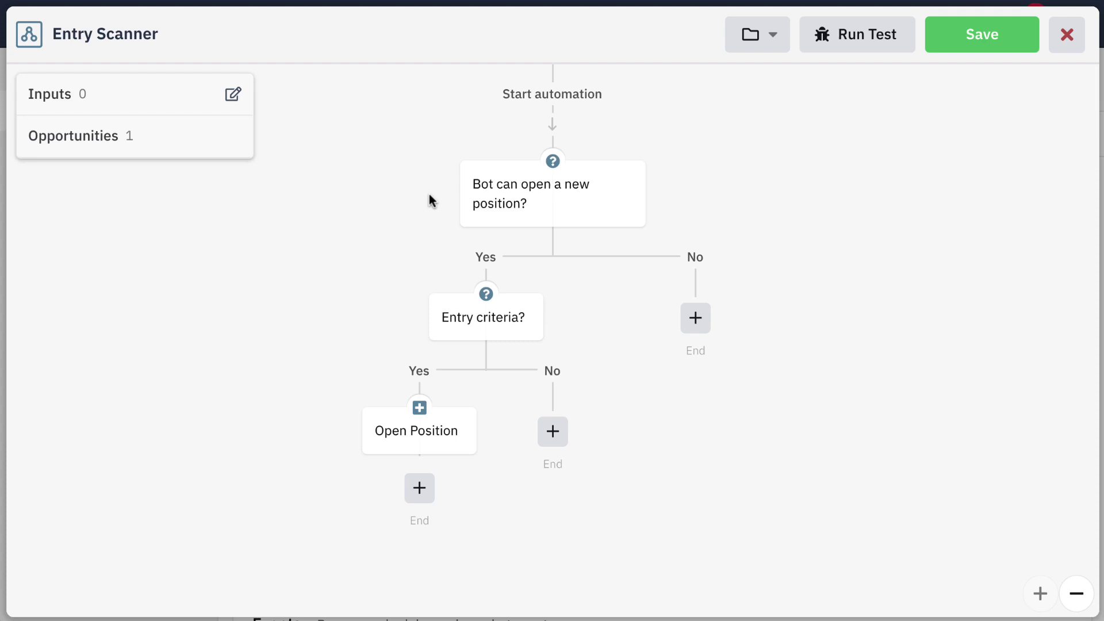
left_click(457, 325)
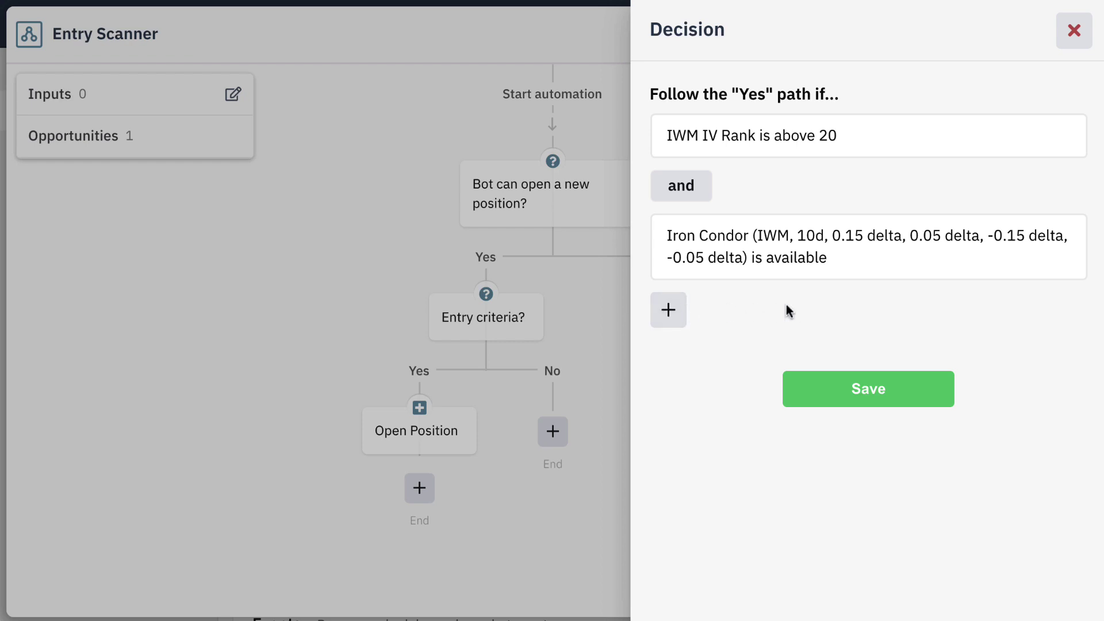
- Review the Open Position iron condor order fields, then exit the Entry Scanner editor
left_click(1073, 32)
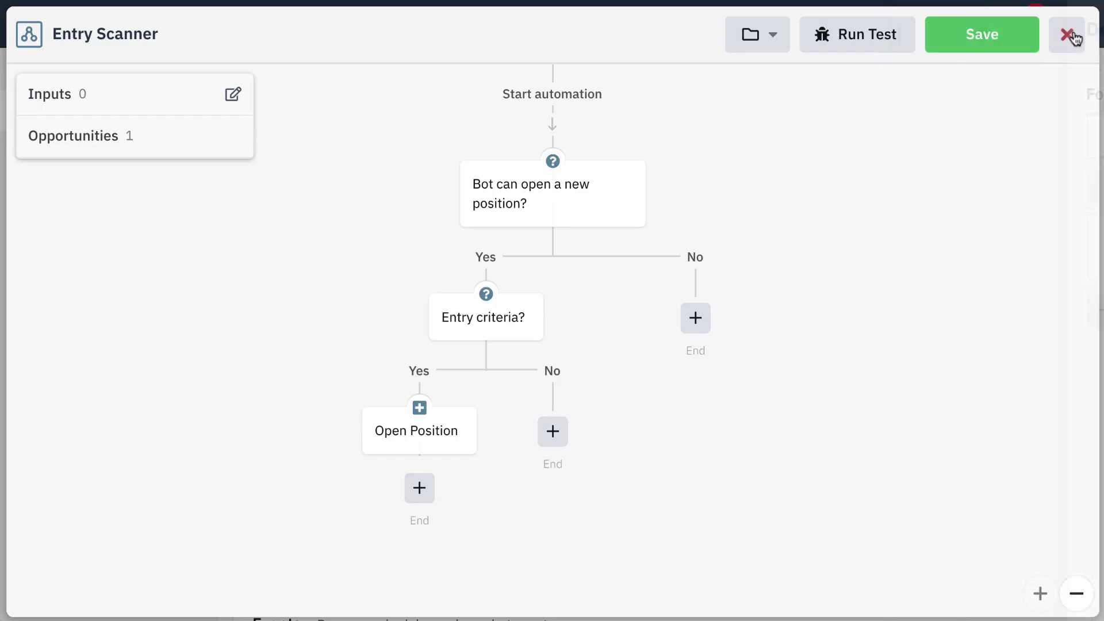
left_click(411, 426)
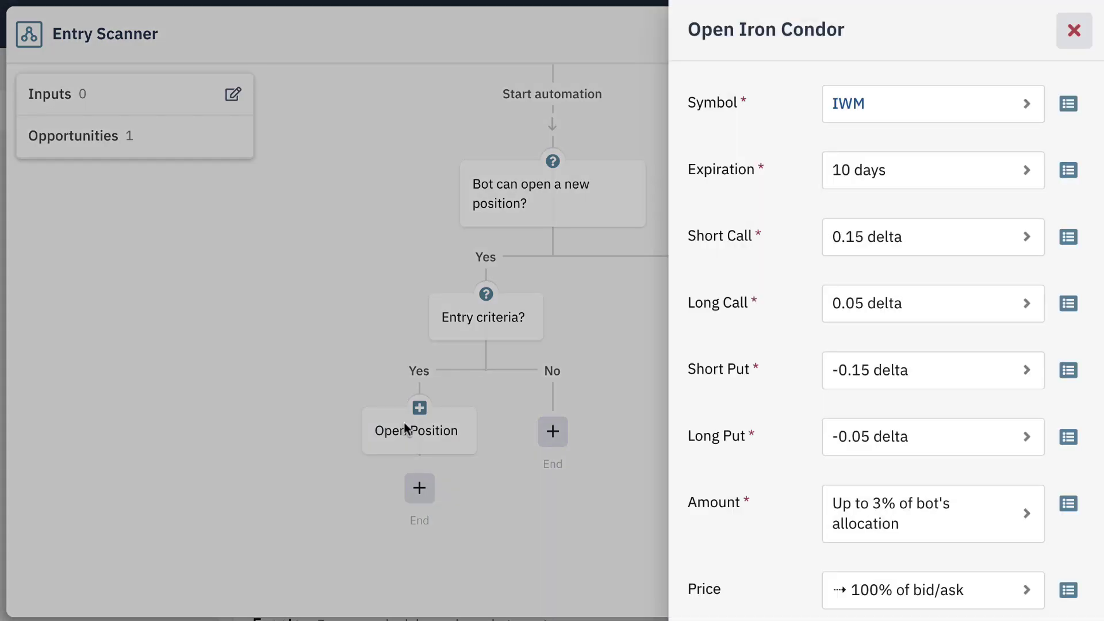
scroll(805, 248, "down", 3)
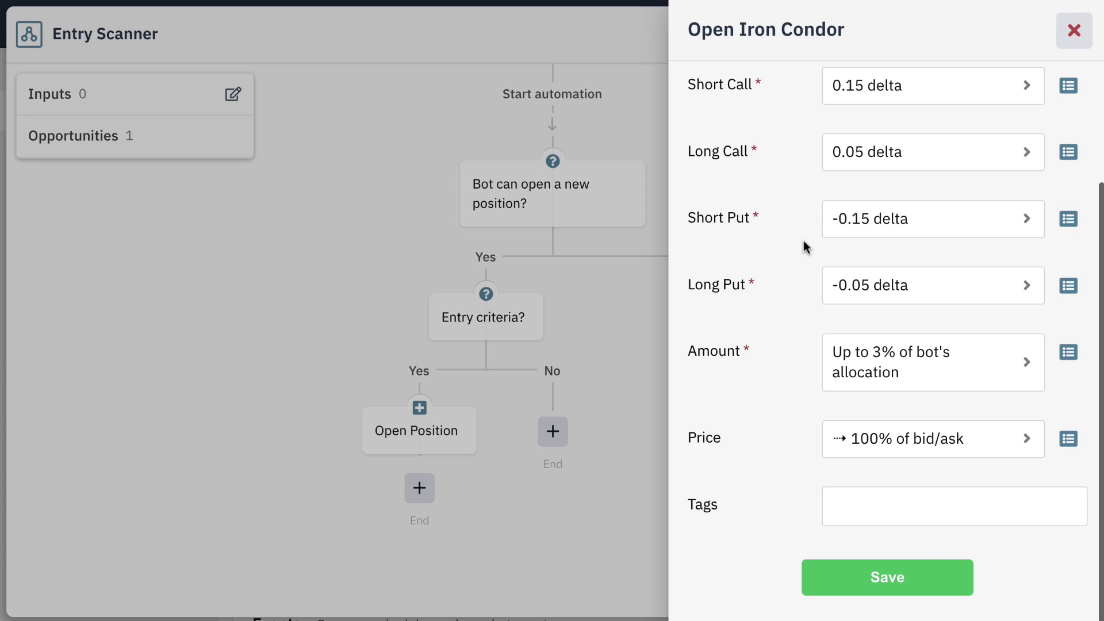
scroll(805, 248, "up", 3)
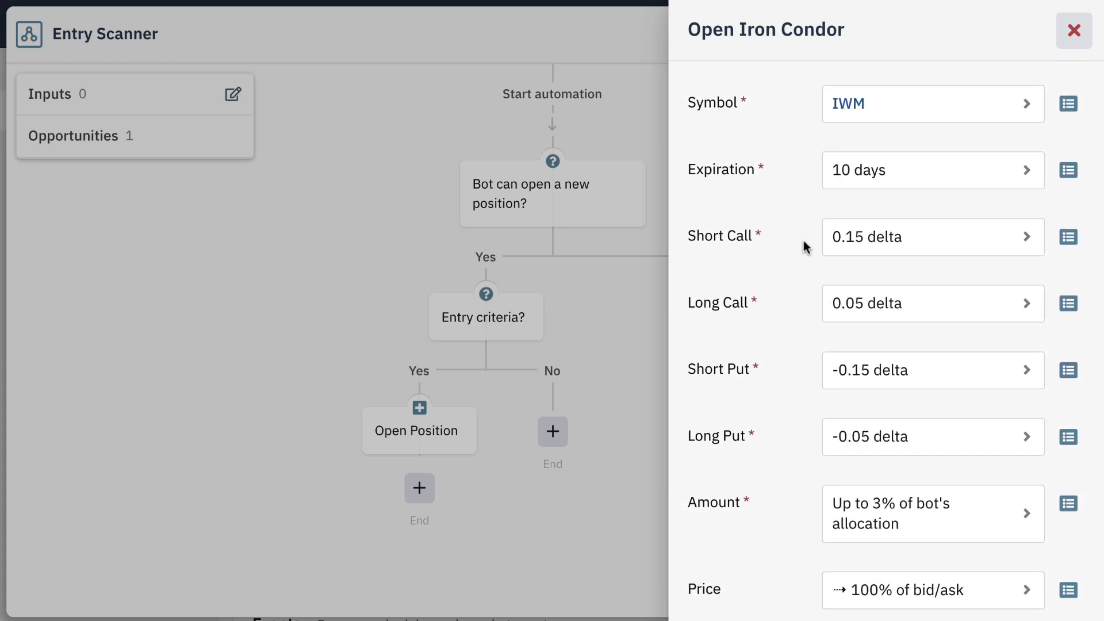
left_click(1074, 30)
left_click(998, 41)
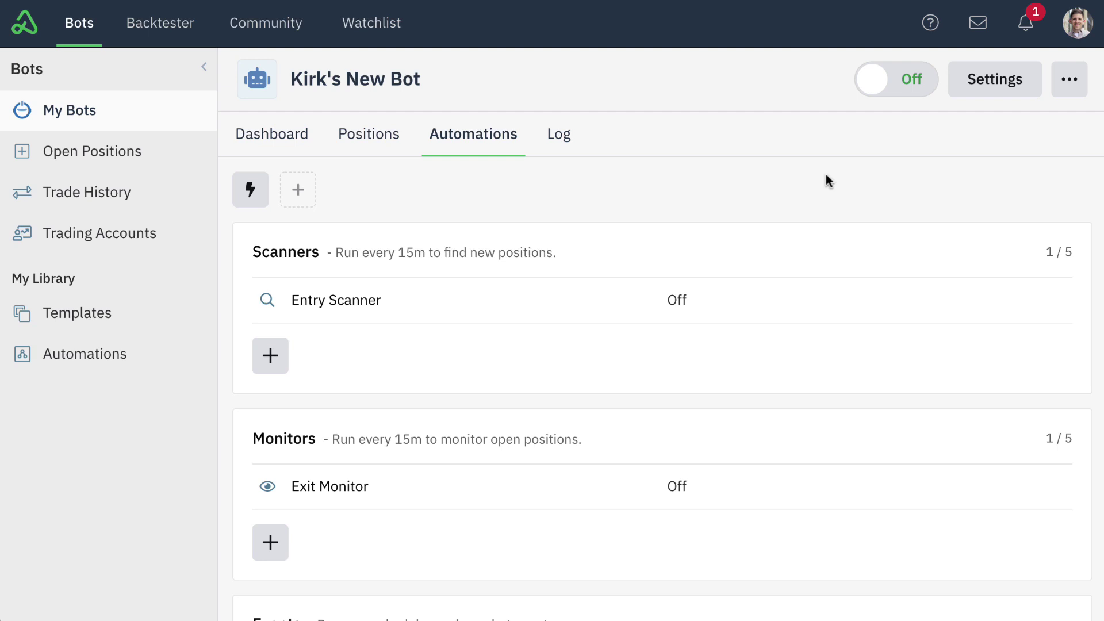
- Switch the bot's automations toggle from Off to On
left_click(916, 89)
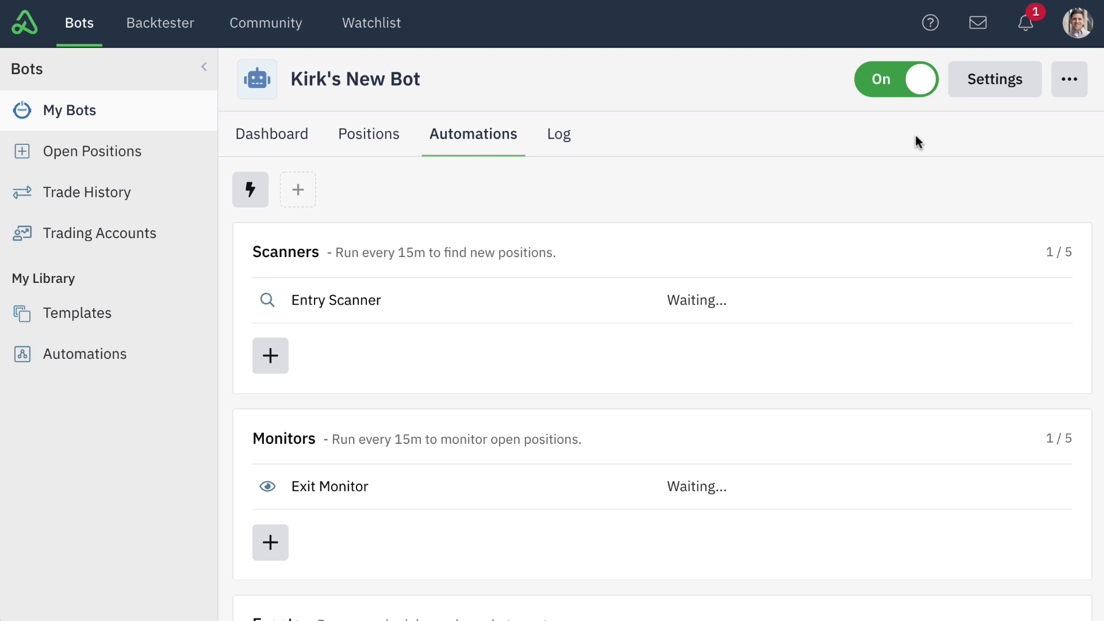
- Switch the bot's automations toggle from On back to Off
mouse_move(828, 310)
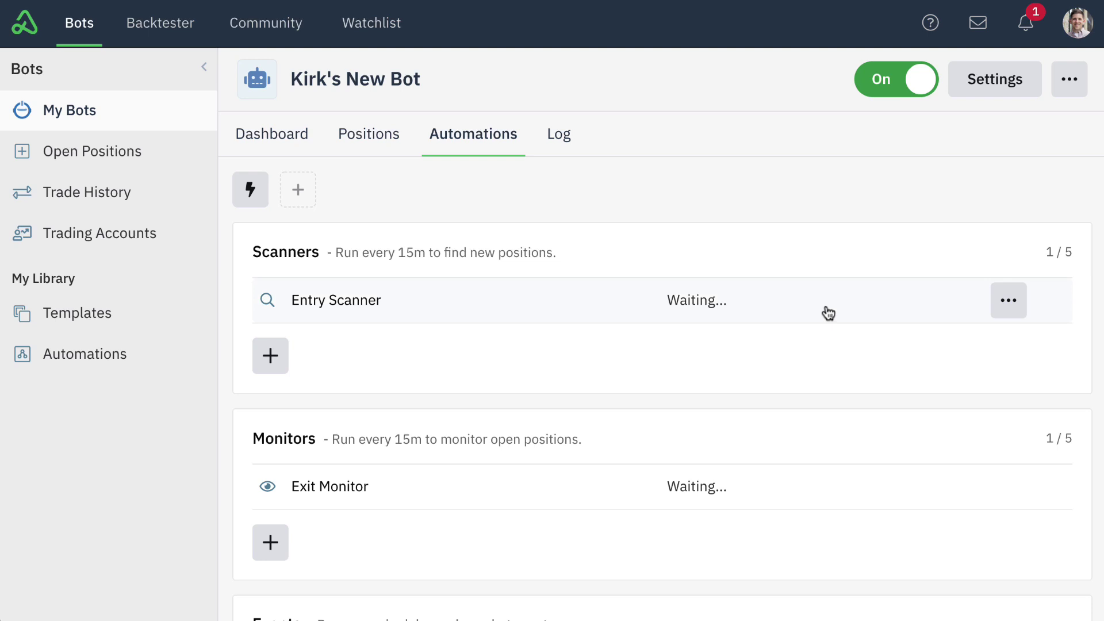
mouse_move(815, 492)
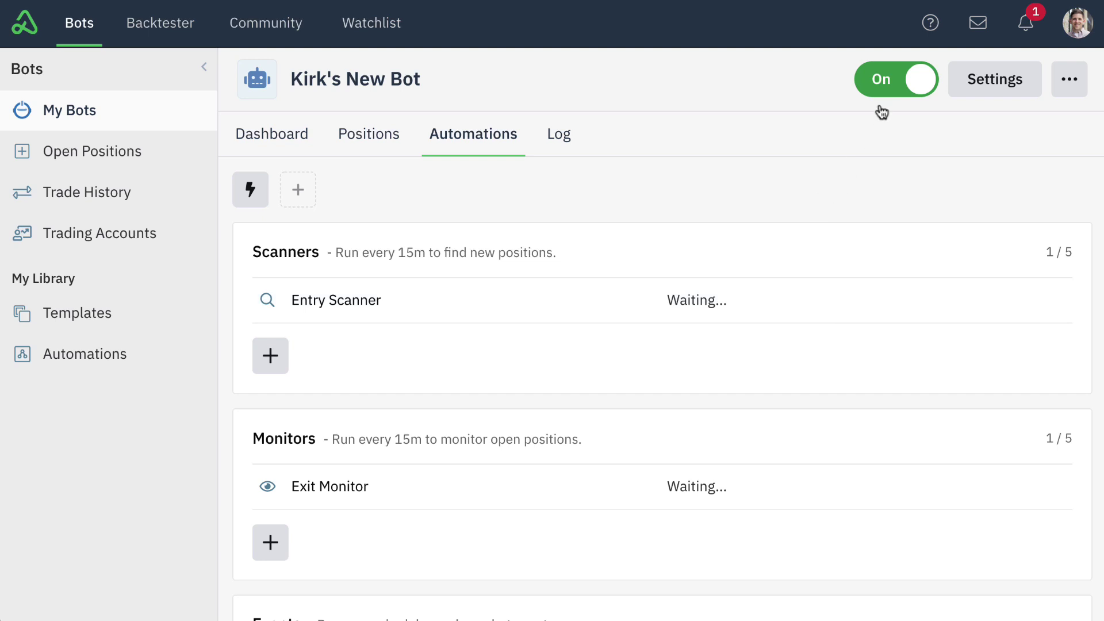
left_click(887, 81)
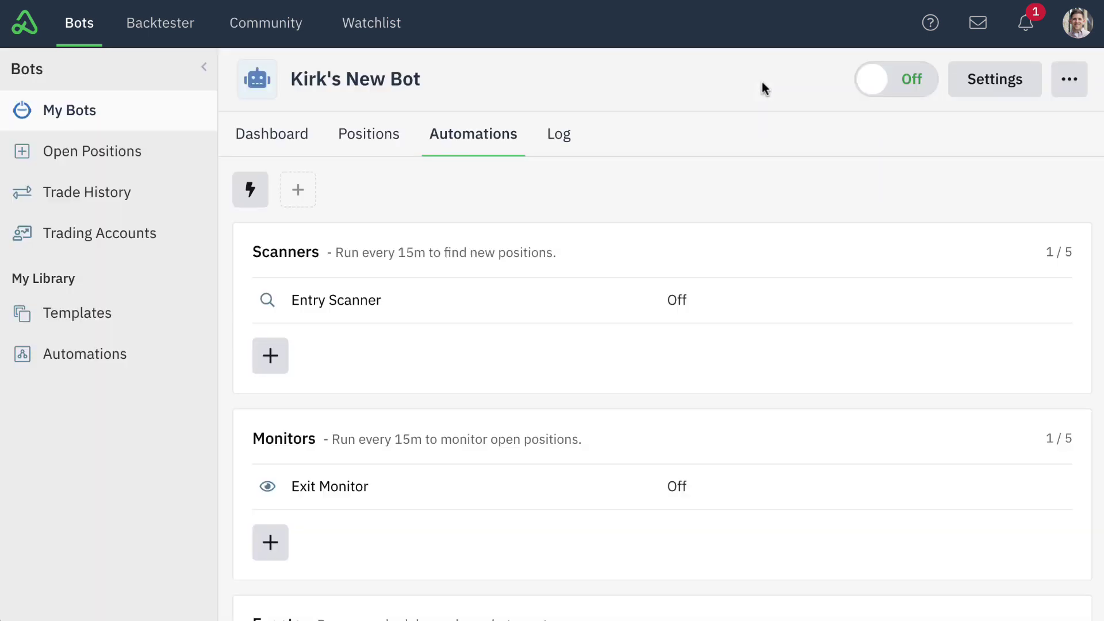